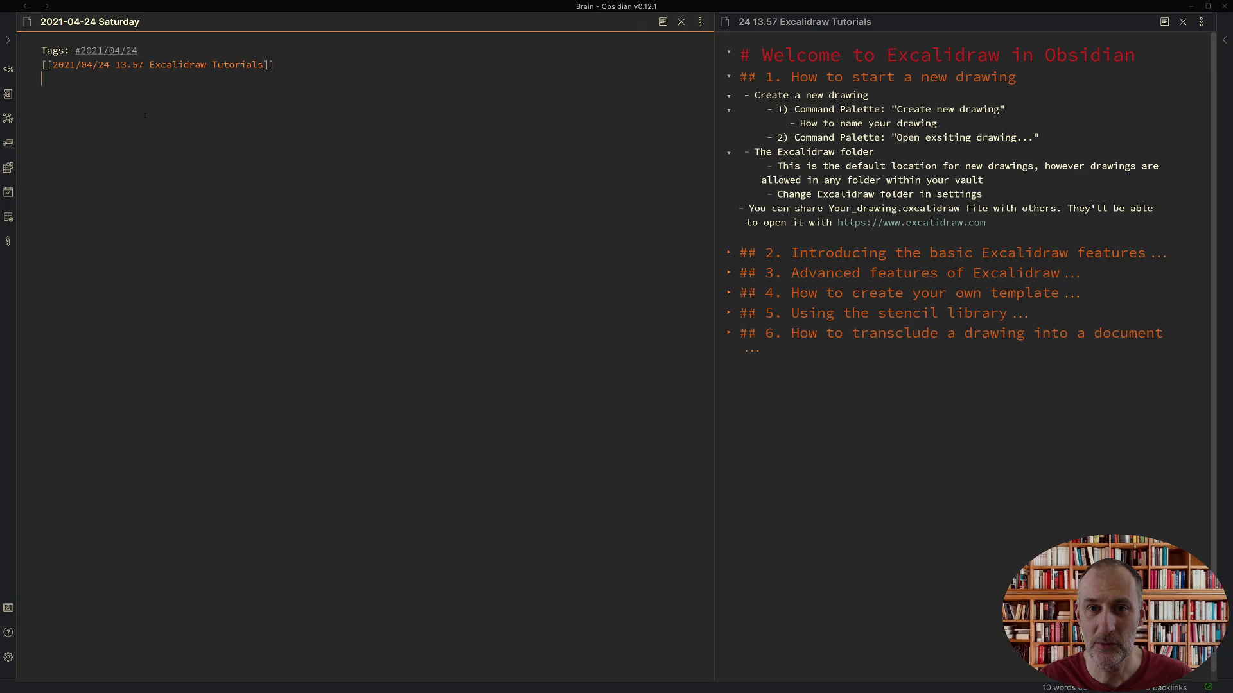
Create a new blank drawing with the 'Excalidraw: Create a new drawing' command
key("ctrl+p")
type("exc")
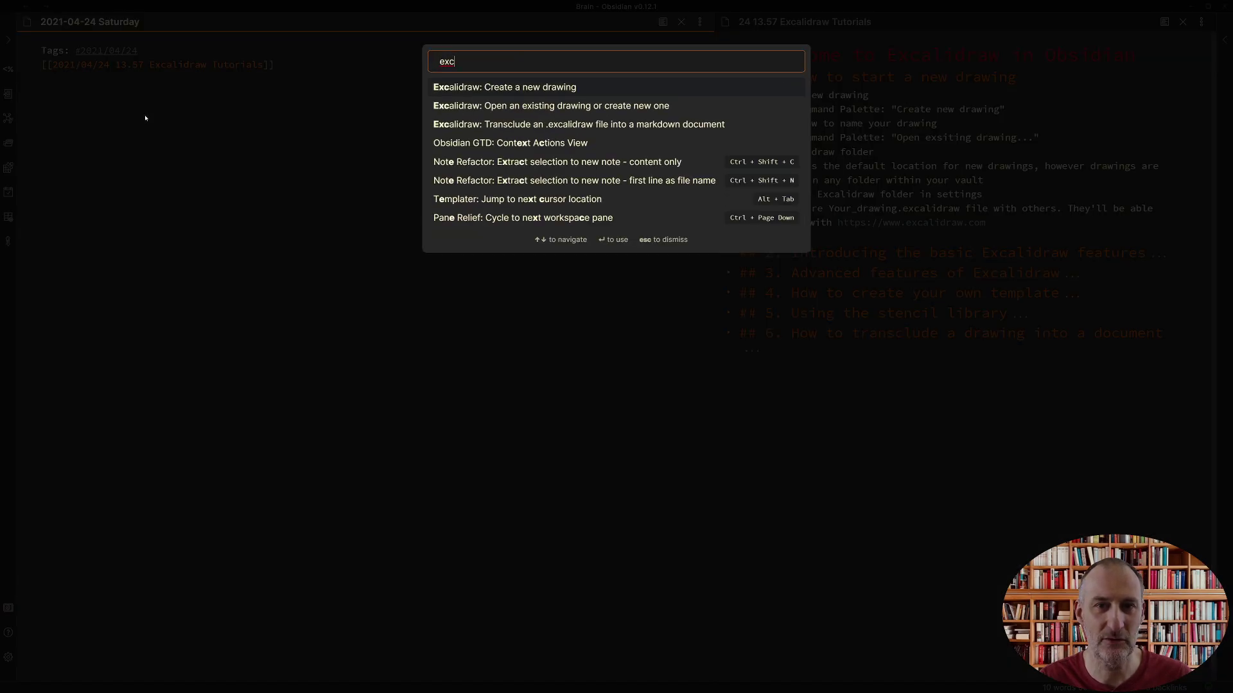
type("a")
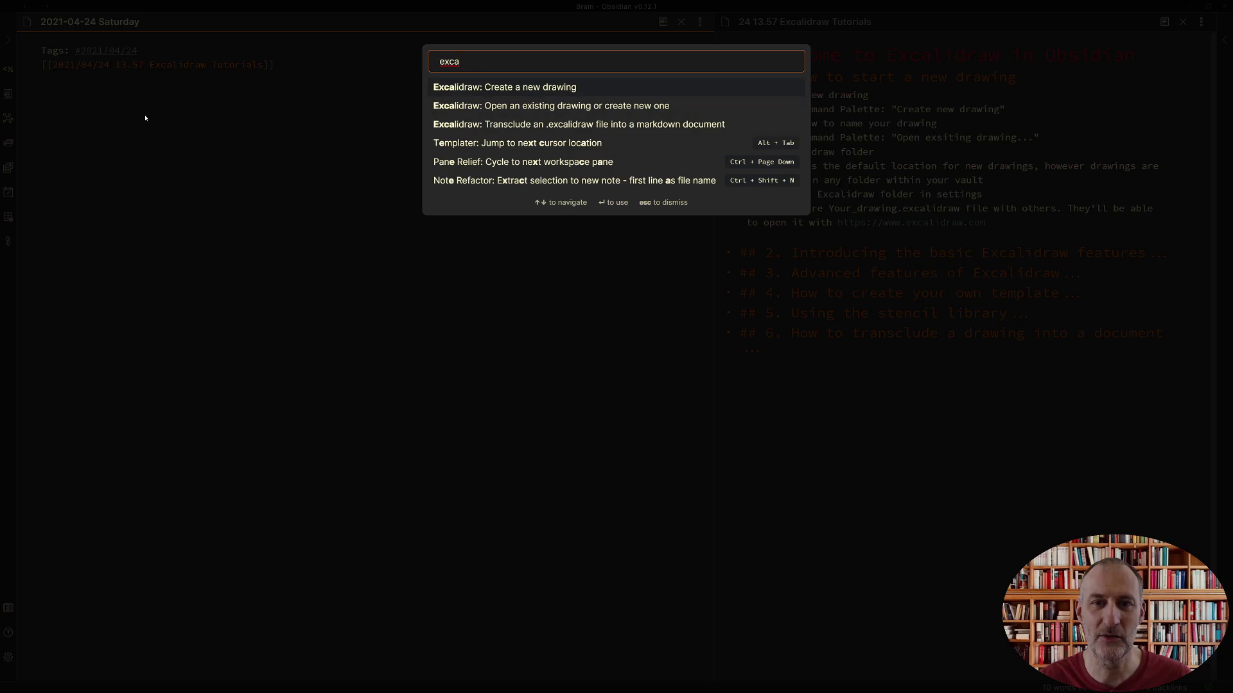
key("Return")
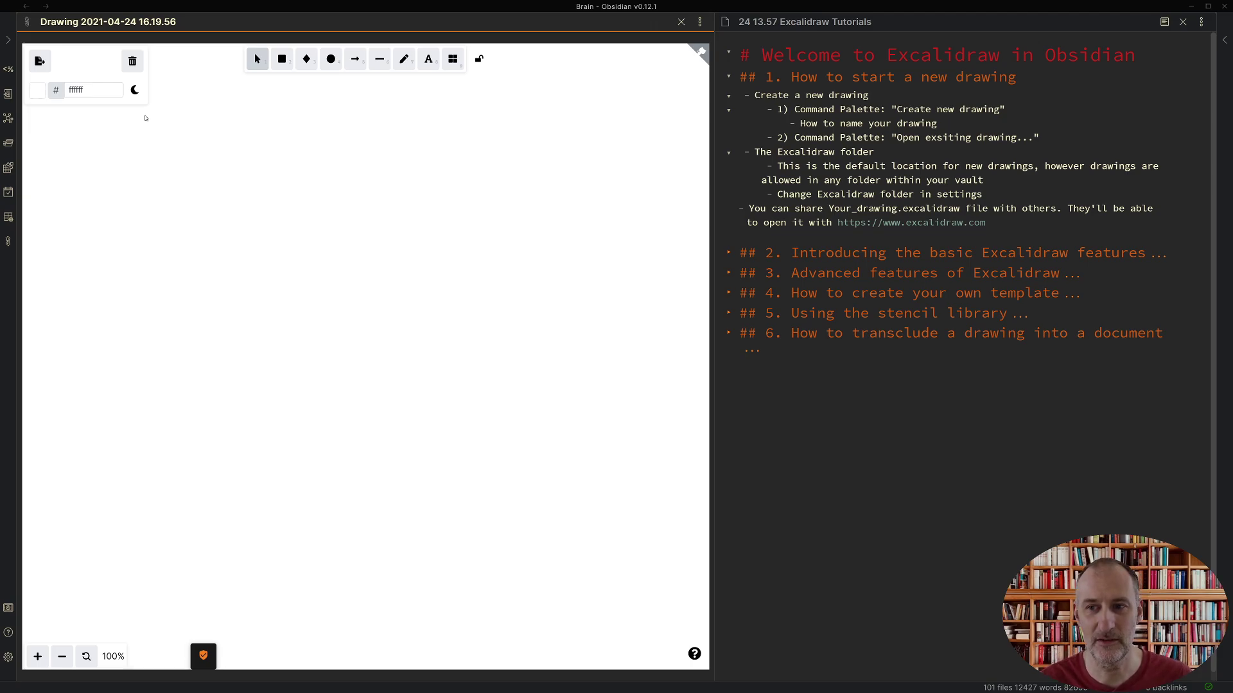
Retitle the new drawing 'This is my title' in its tab header
mouse_move(150, 22)
left_mouse_down()
mouse_move(185, 24)
mouse_move(35, 26)
left_mouse_up()
type("This")
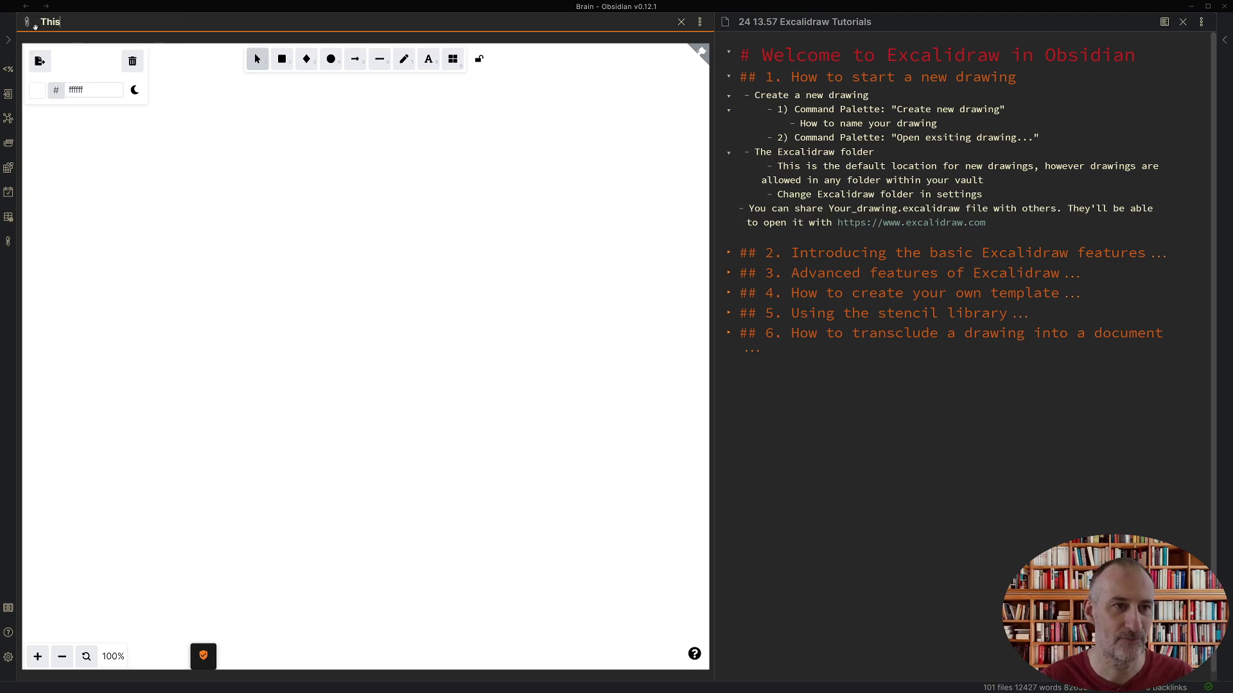
type(" is my title")
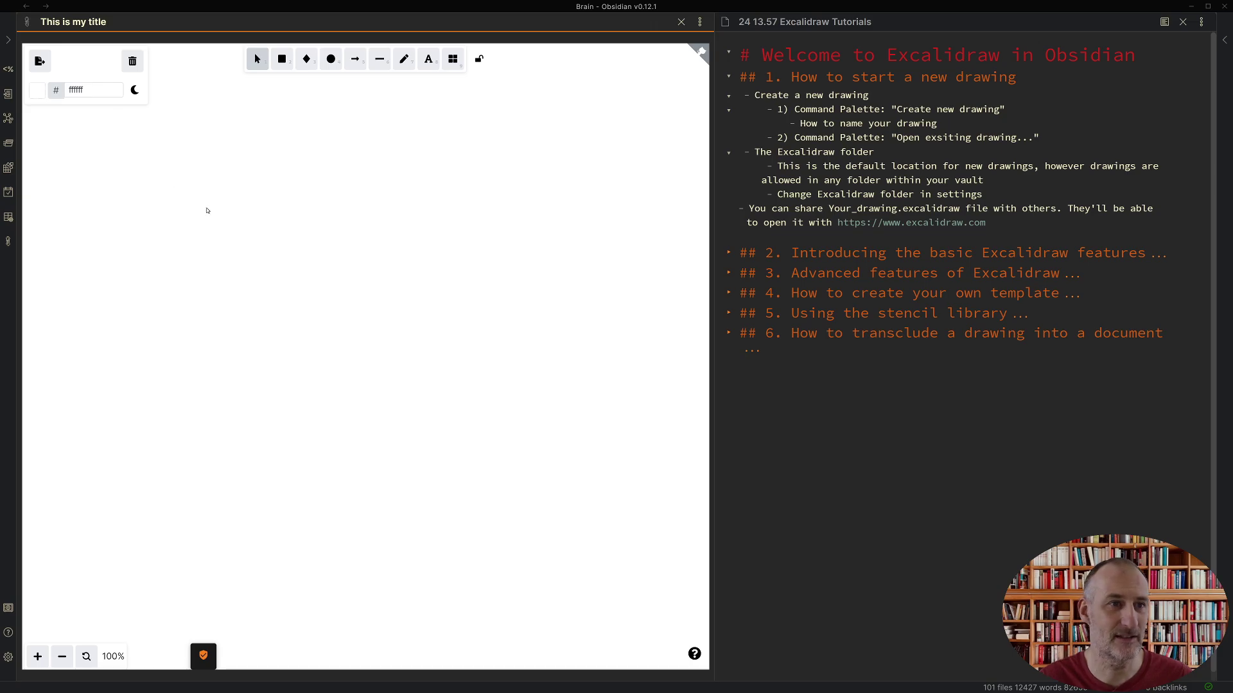
Draw one rectangle near the middle of the canvas and deselect it
left_click(282, 58)
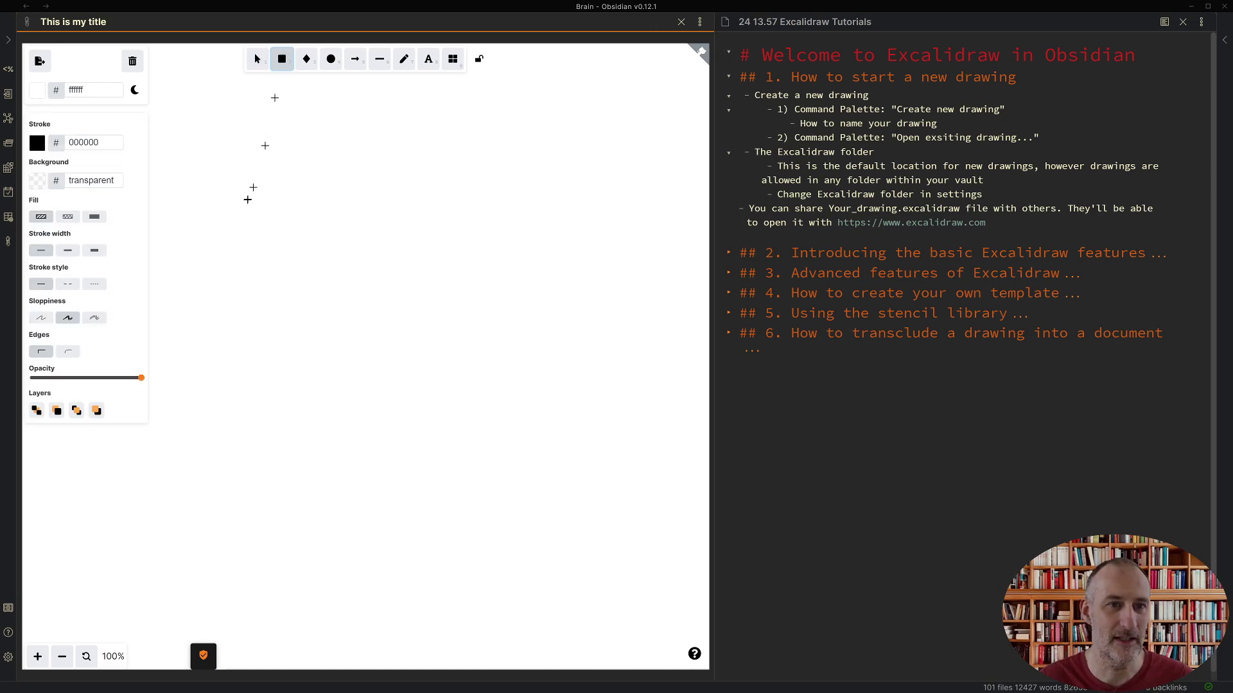
left_click_drag(246, 200, 385, 355)
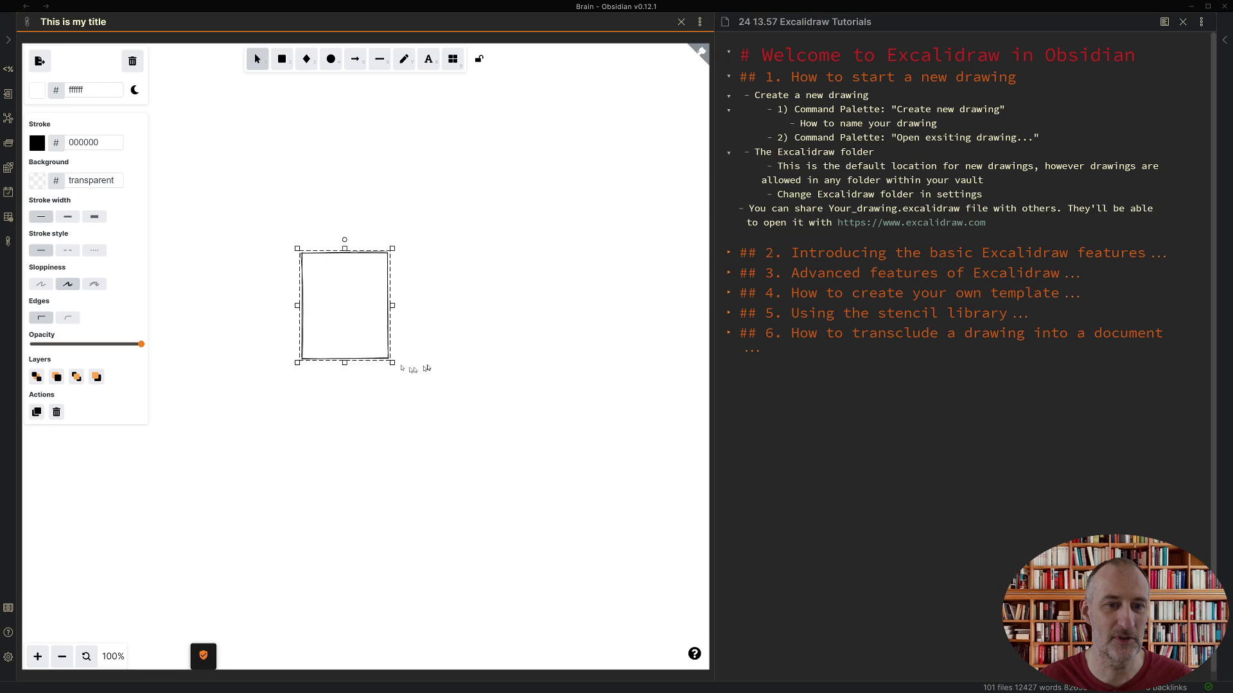
left_click(424, 367)
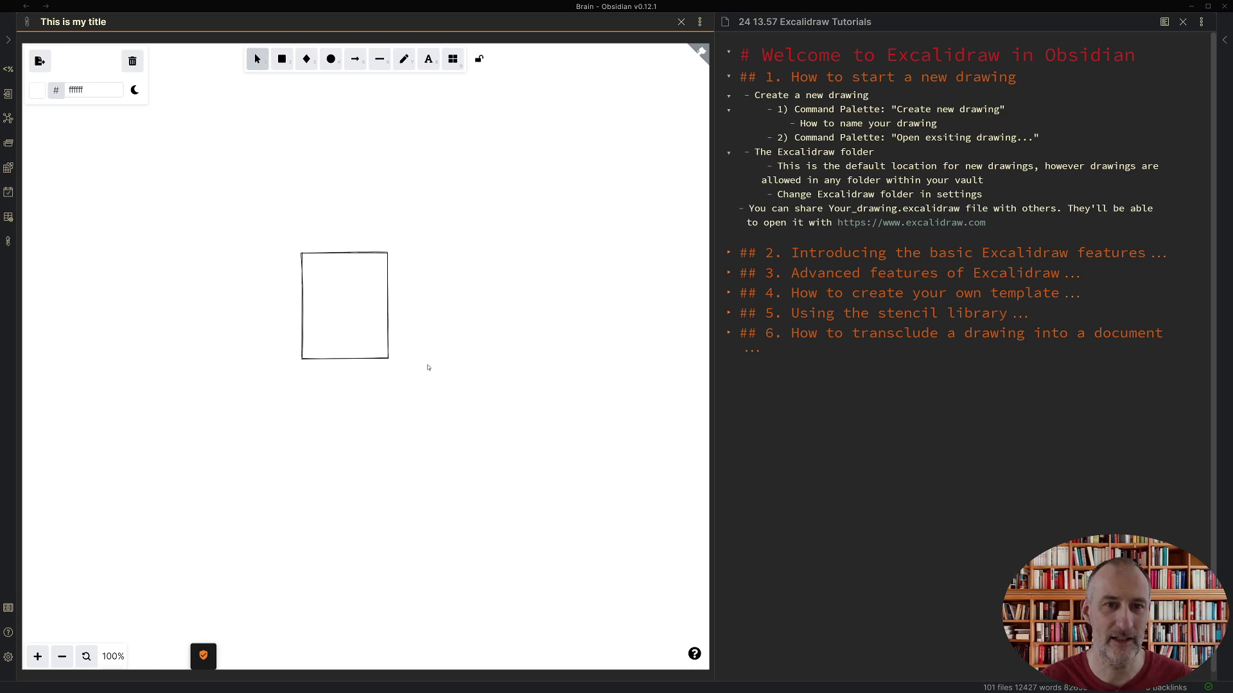
key("ctrl+p")
Open the 'Intro to Excalidraw' drawing from the open-existing-drawing picker
type("exc")
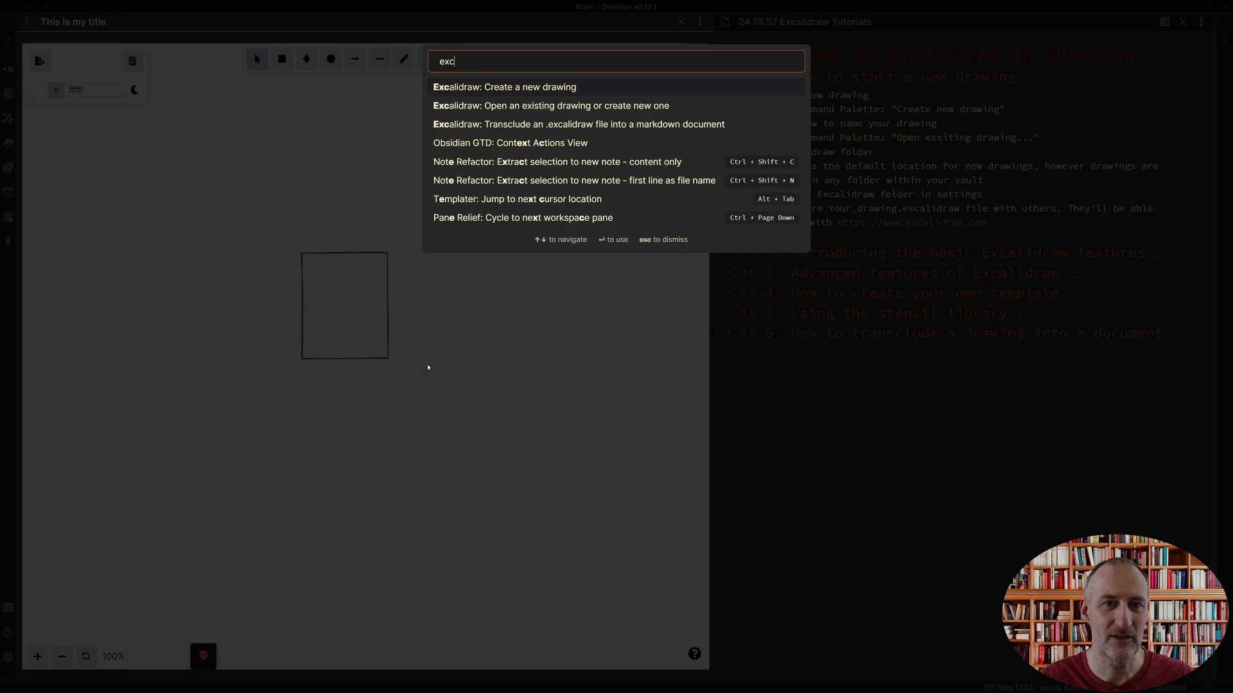
type("a")
key("Down")
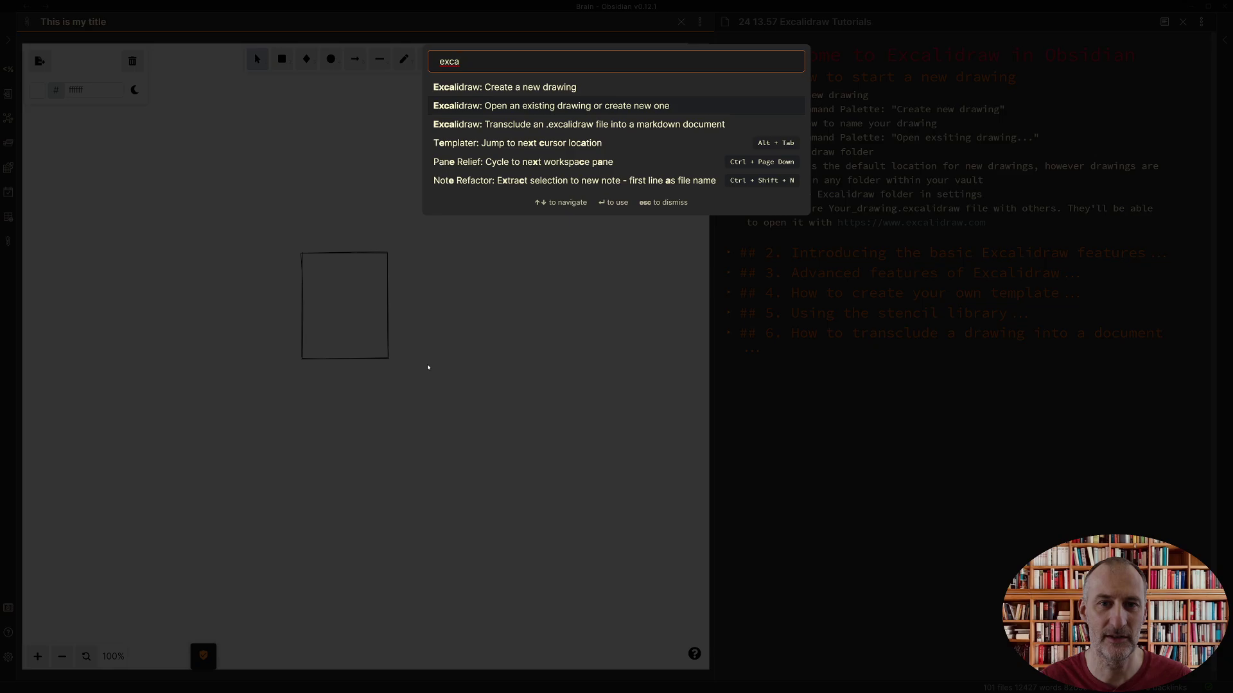
key("Return")
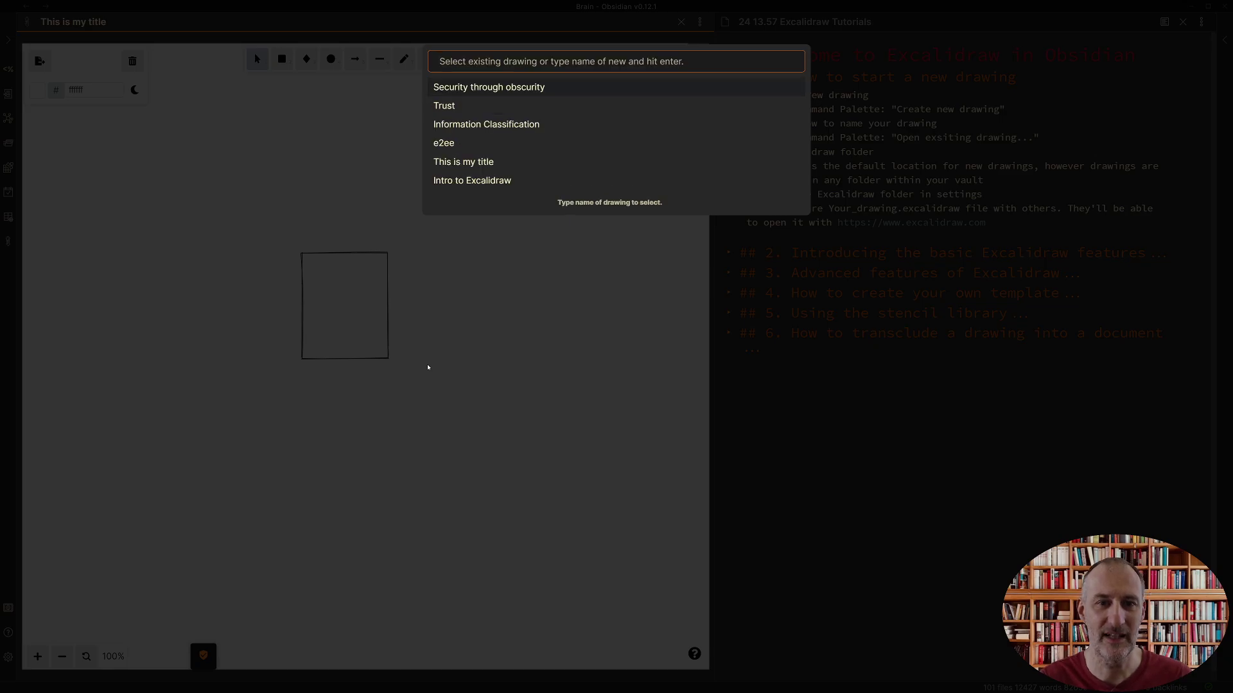
key("Down")
key("Down")
key("Down")
key("Down")
key("Down")
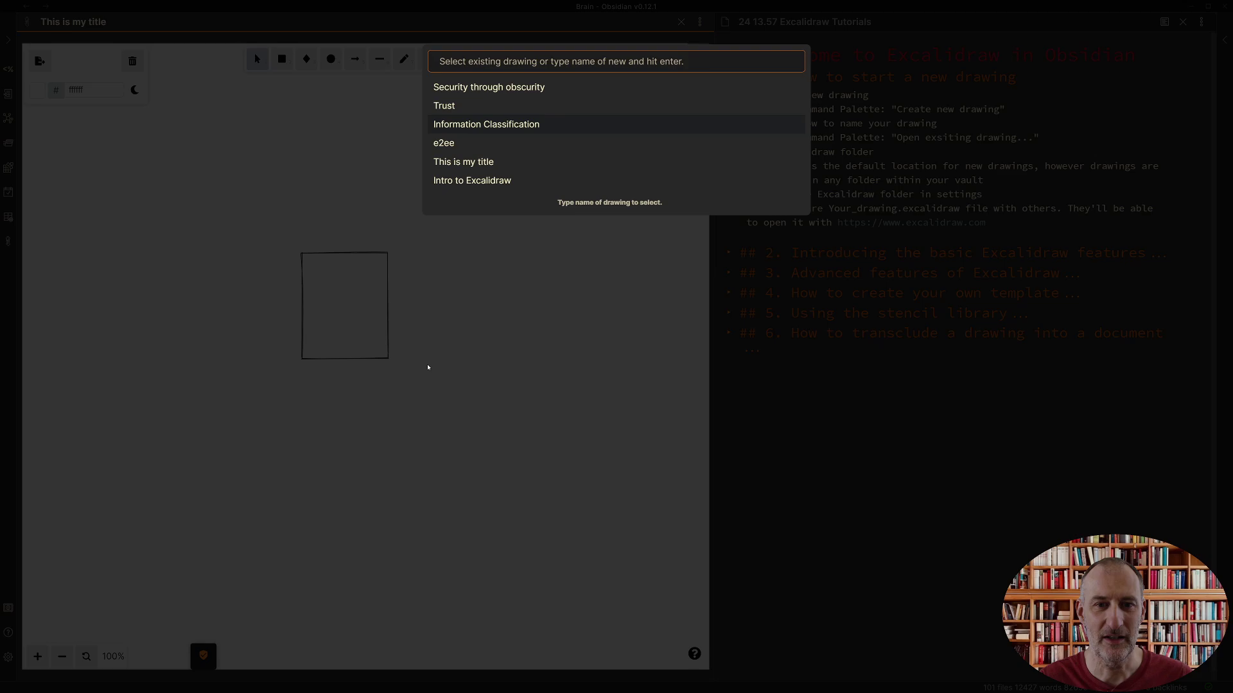
key("Up")
key("Up")
key("Down")
key("Down")
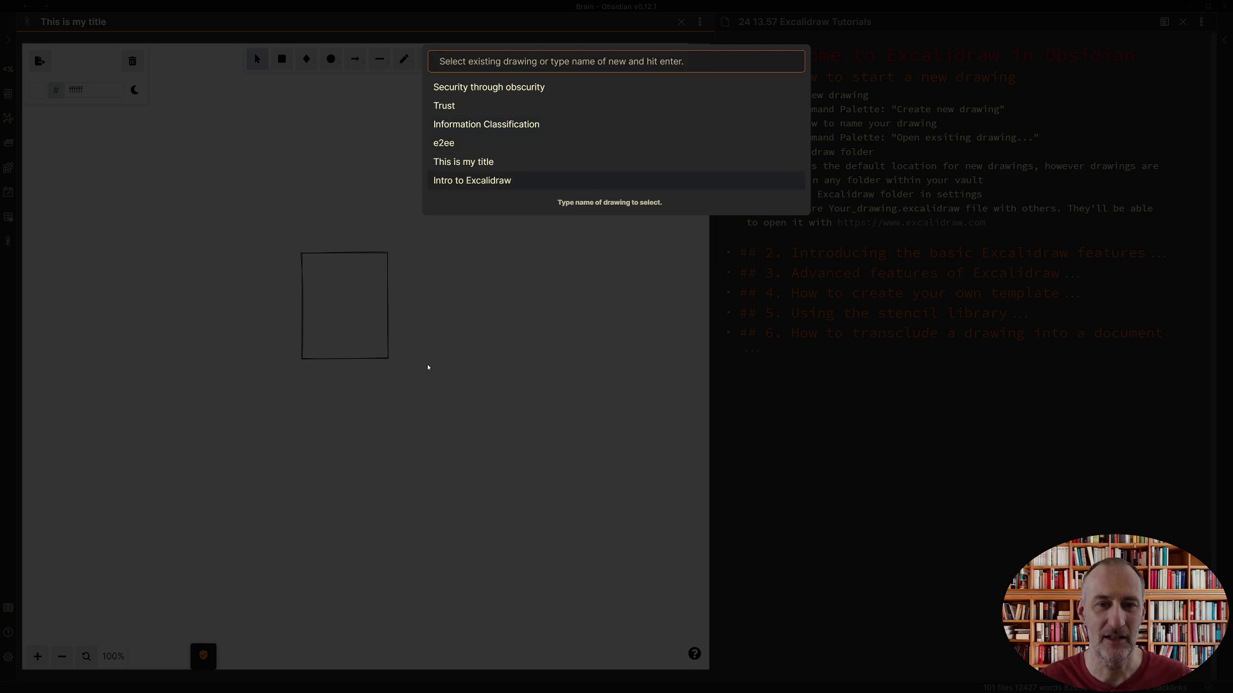
key("Return")
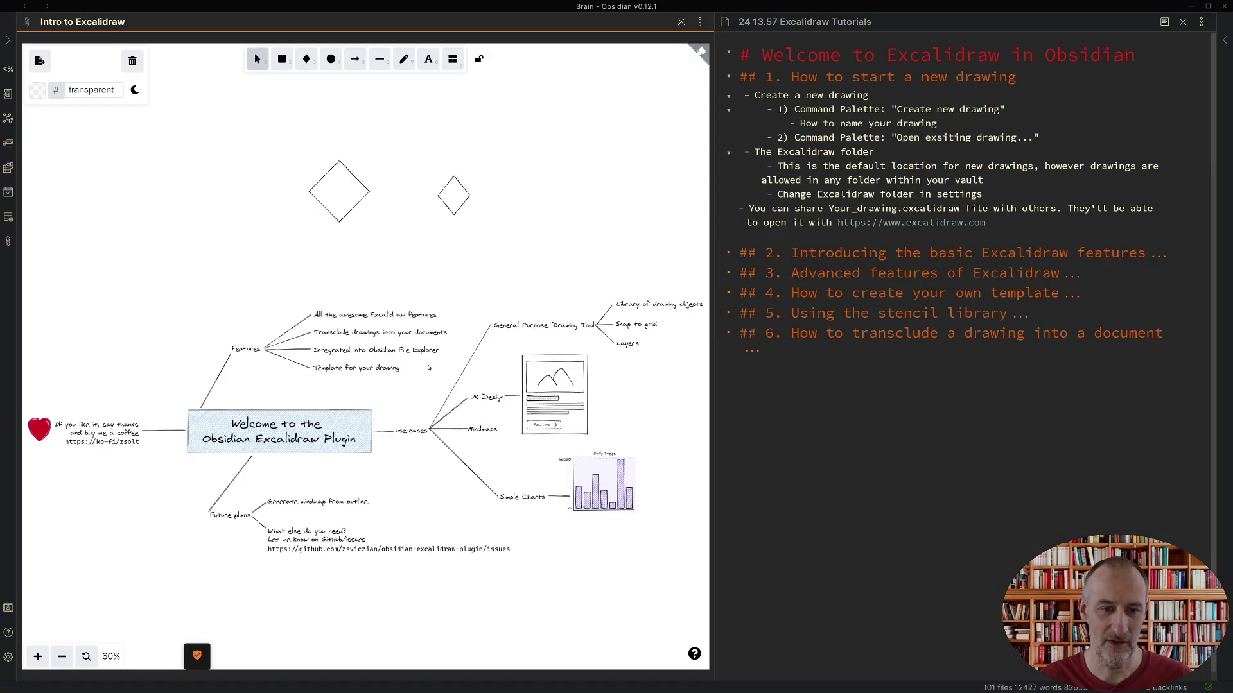
Delete the left and right diamonds, show the file explorer, and open Excalidraw plugin settings
left_click(371, 191)
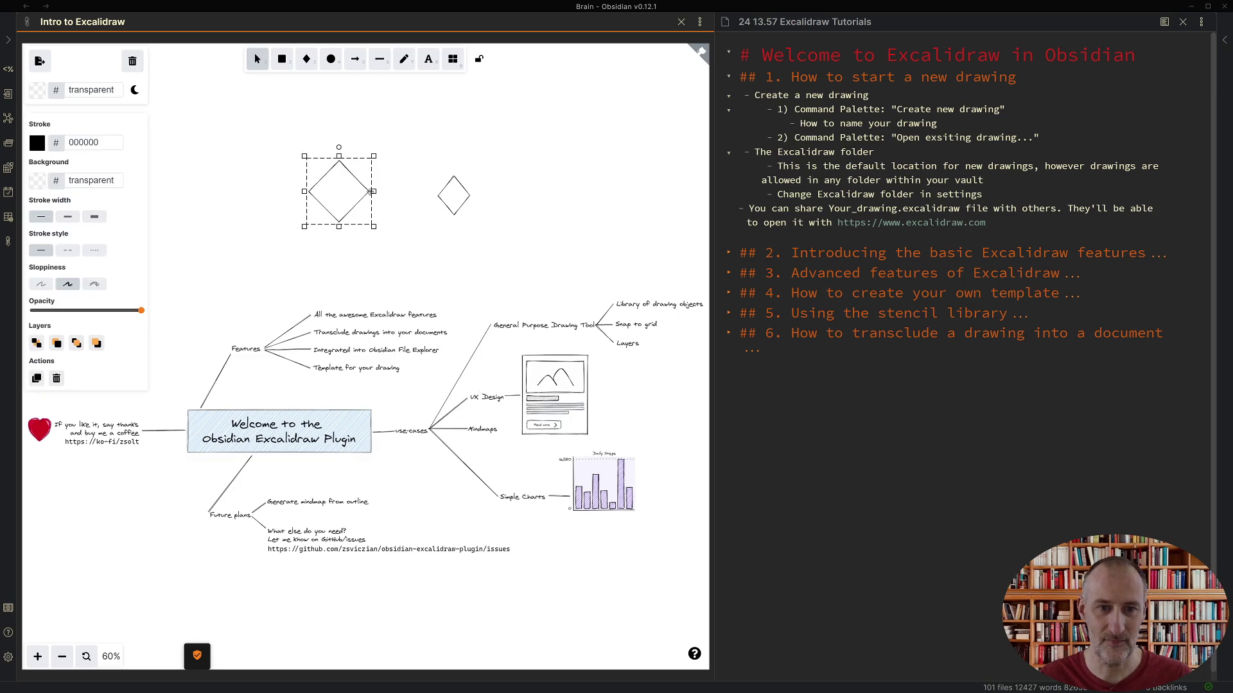
key("Delete")
left_click(443, 205)
key("Delete")
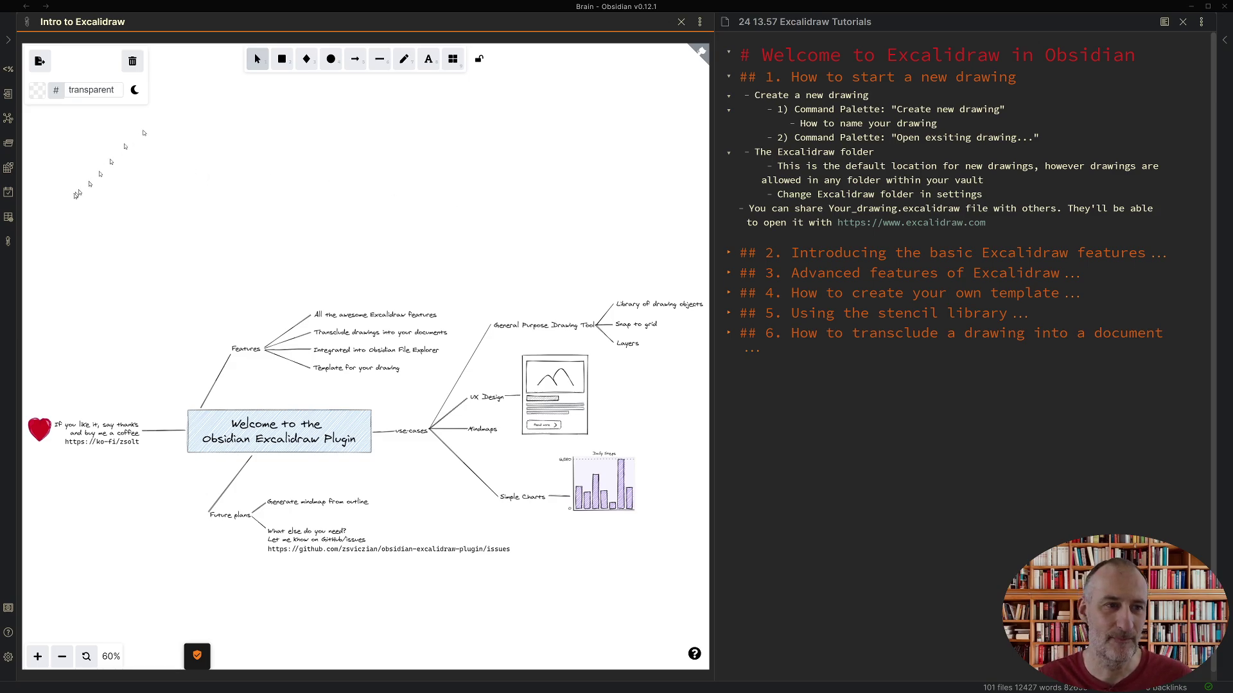
left_click(8, 40)
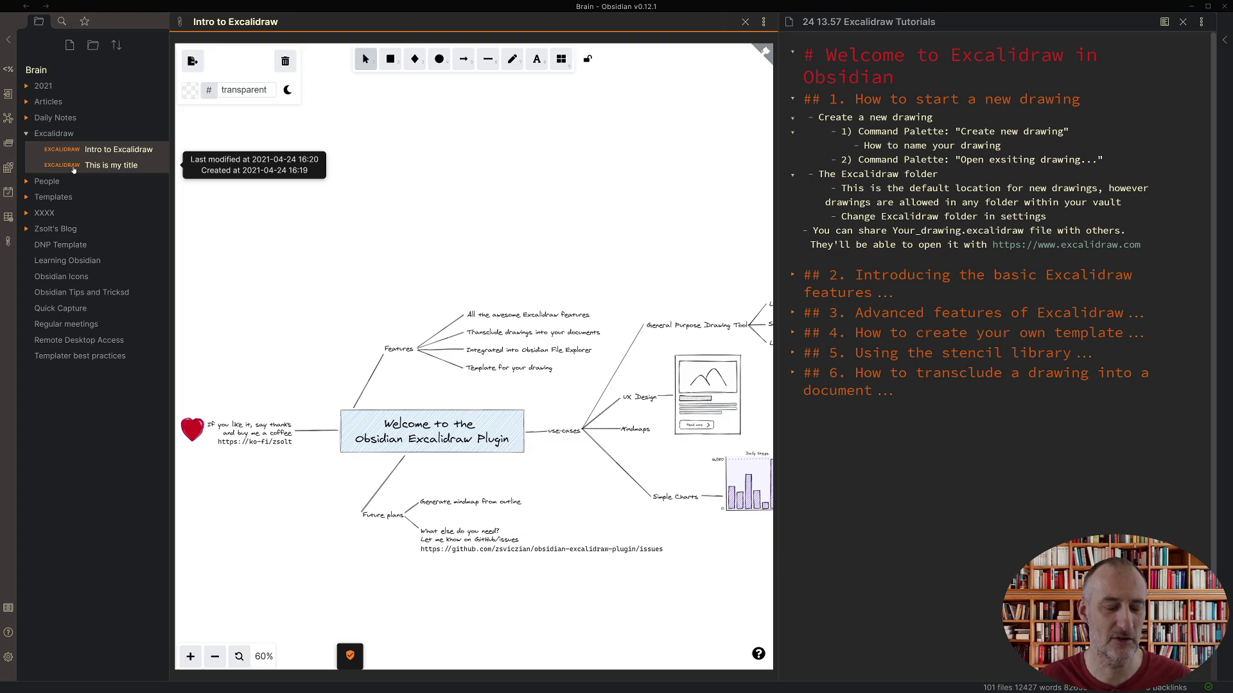
left_click(9, 657)
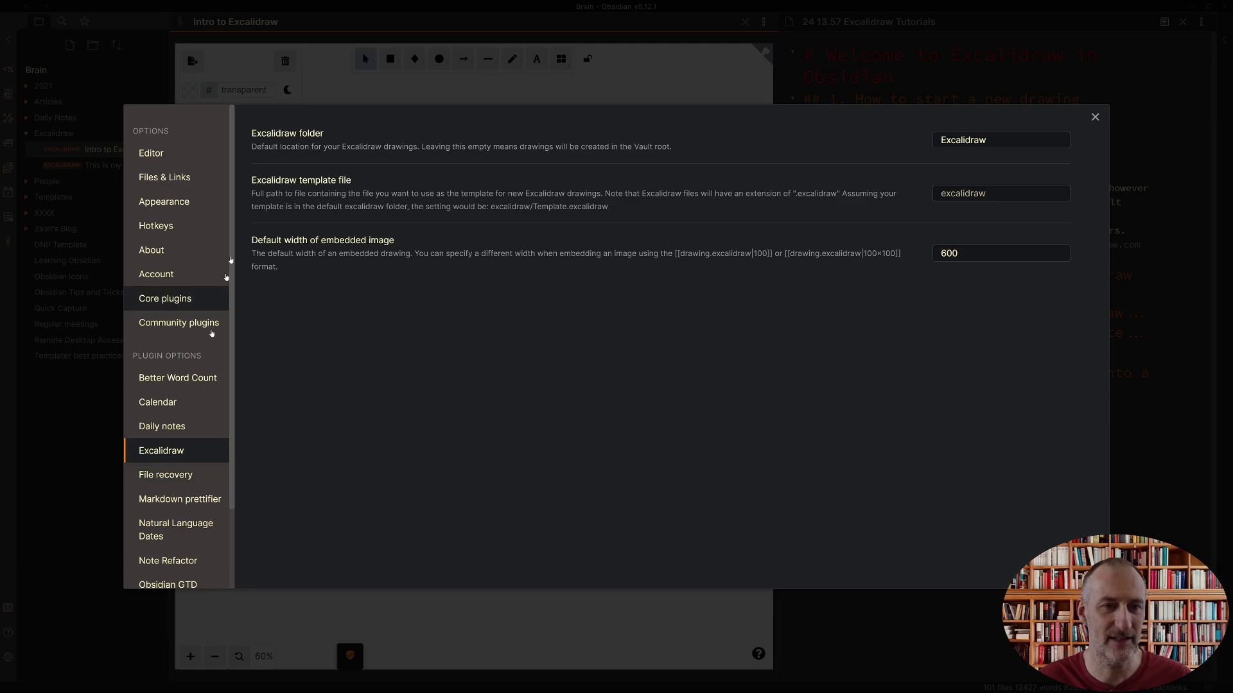
Inspect the 'Excalidraw' folder setting, then close Settings without changing it
left_click(960, 140)
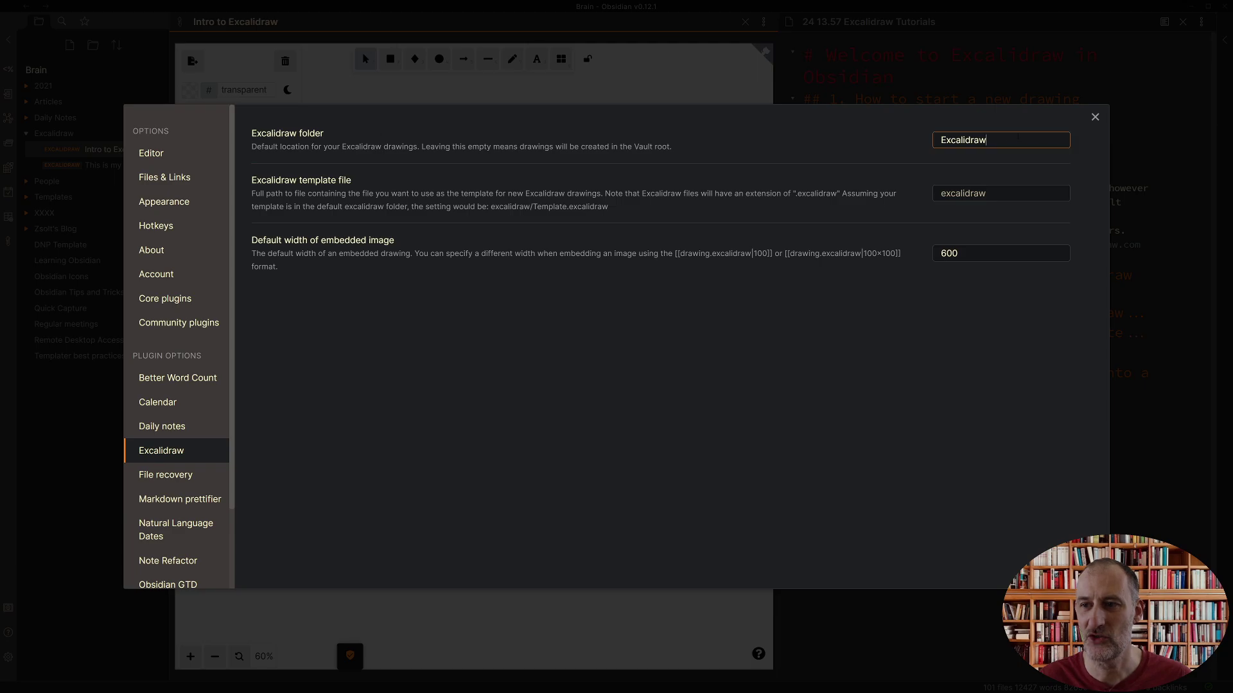
mouse_move(960, 140)
left_mouse_down()
mouse_move(994, 138)
mouse_move(939, 140)
left_mouse_up()
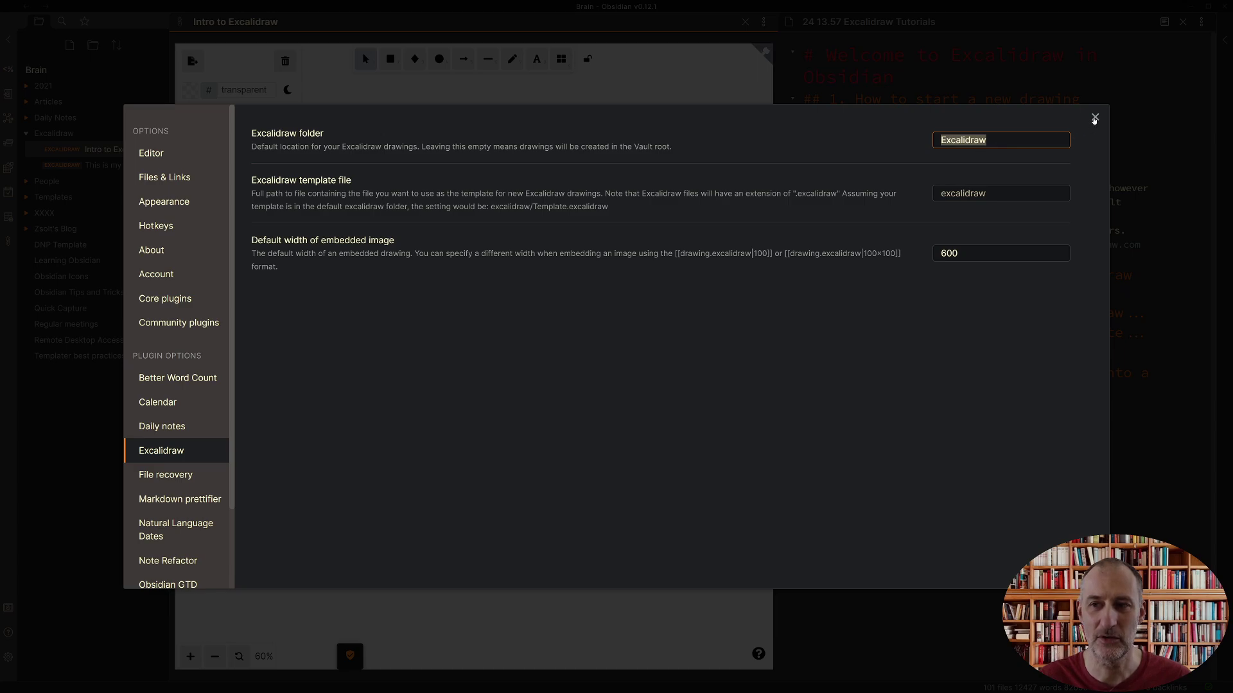
left_click(1094, 118)
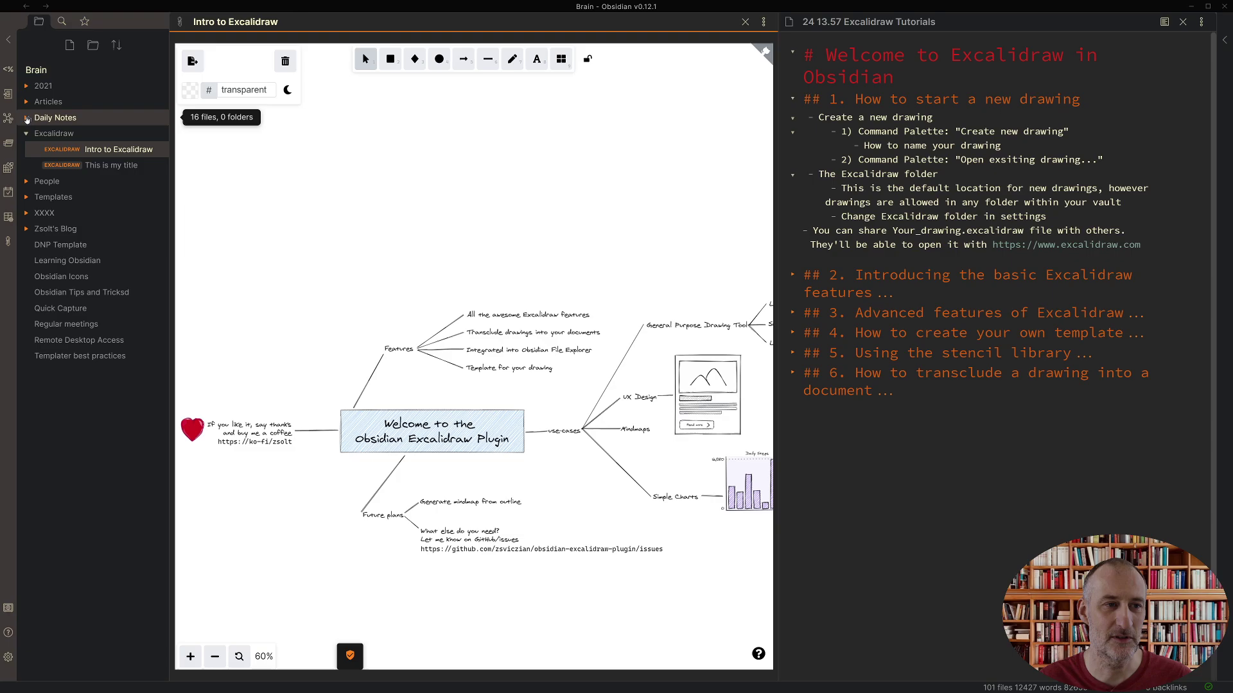
Expand and collapse the blog folder in the file explorer
left_click(37, 229)
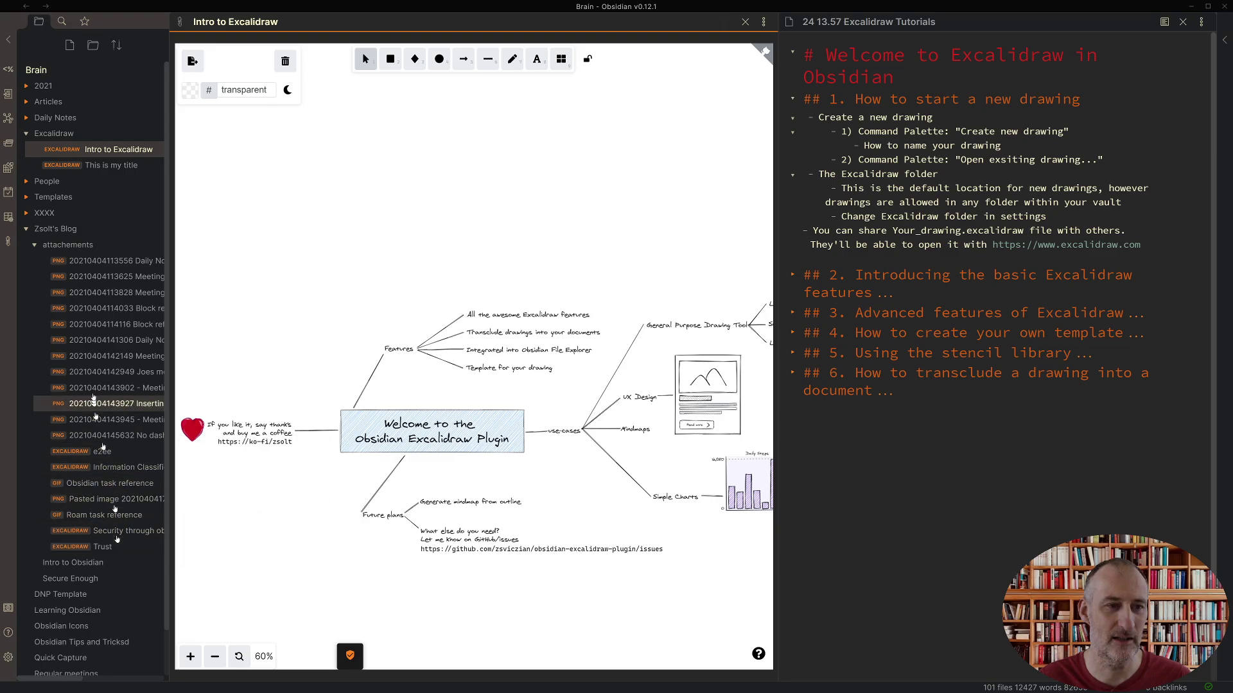
left_click(32, 229)
Create a drawing named 'And it is not here' through the open-existing-drawing picker
key("ctrl+p")
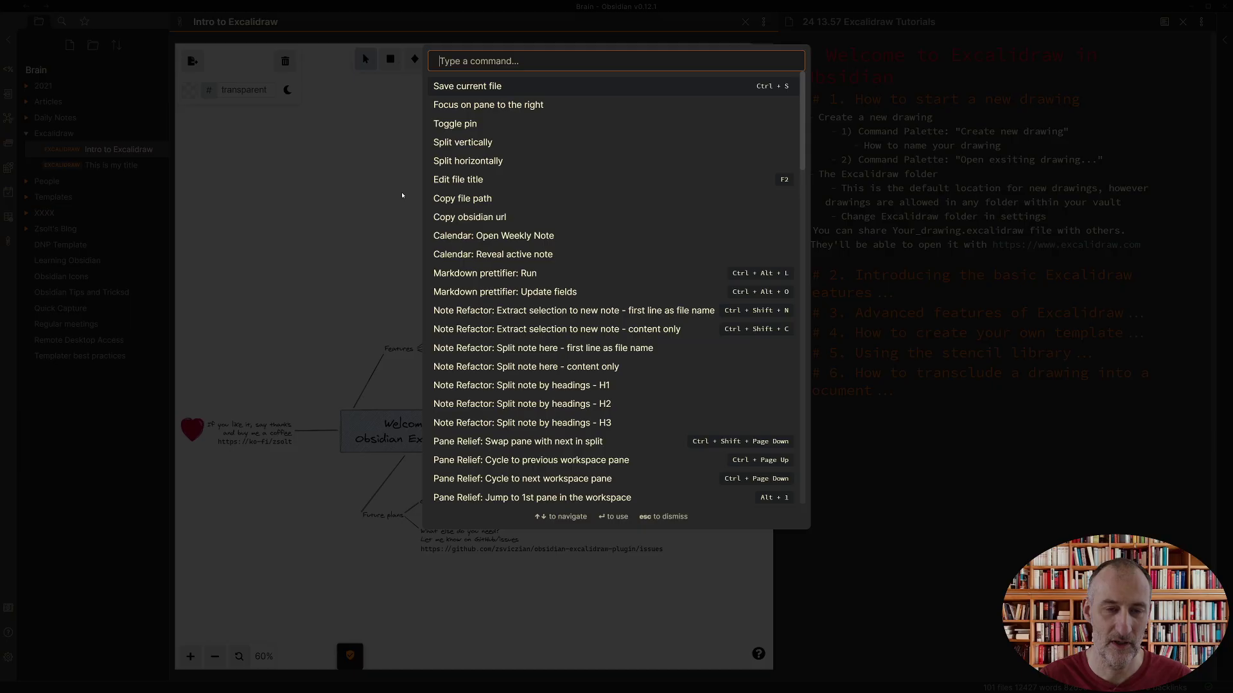
type("open exi")
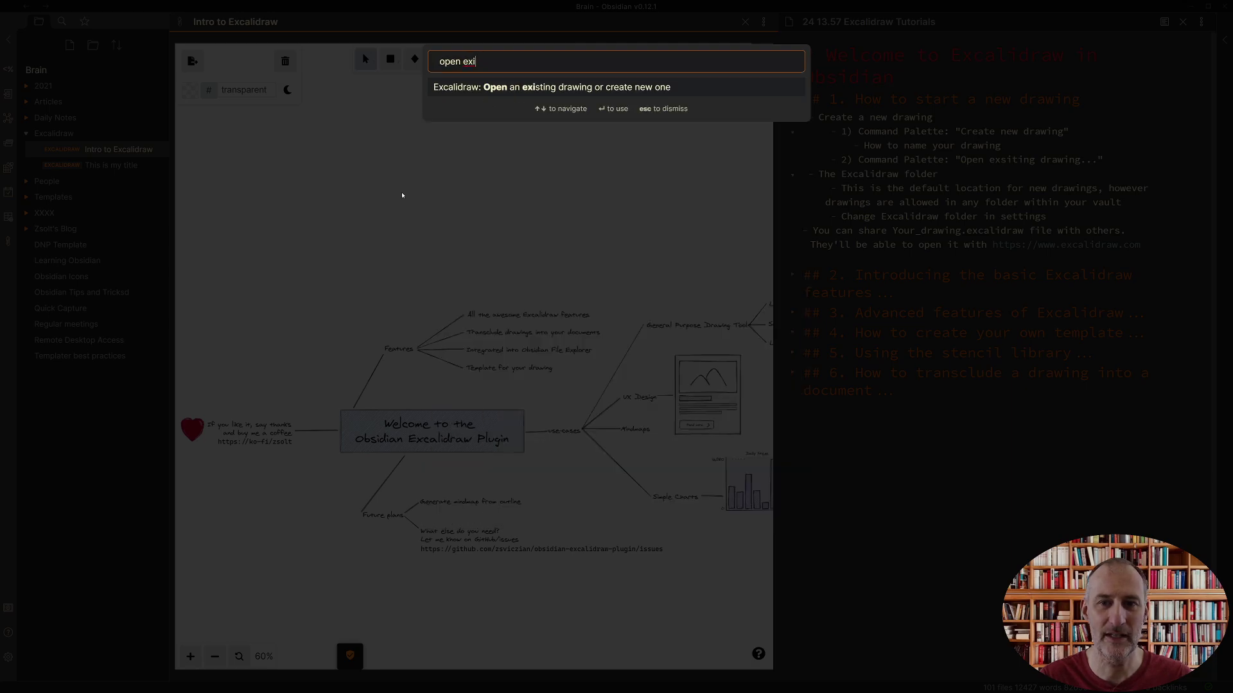
key("Return")
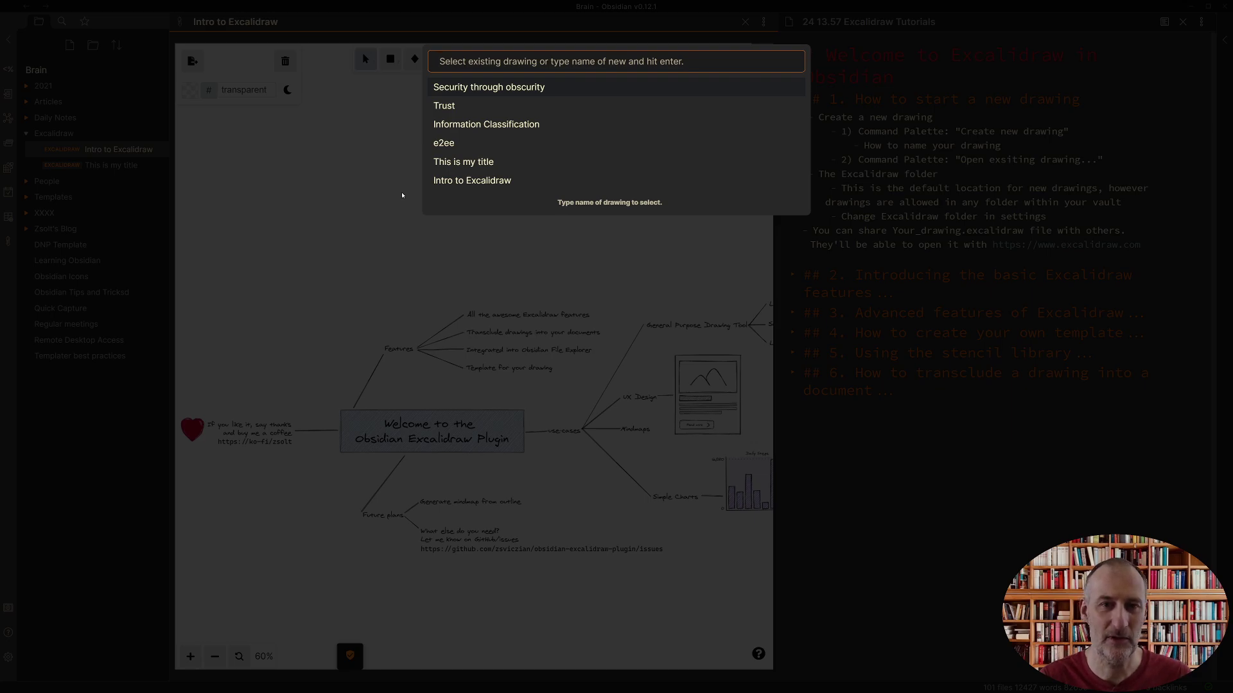
type("And it is")
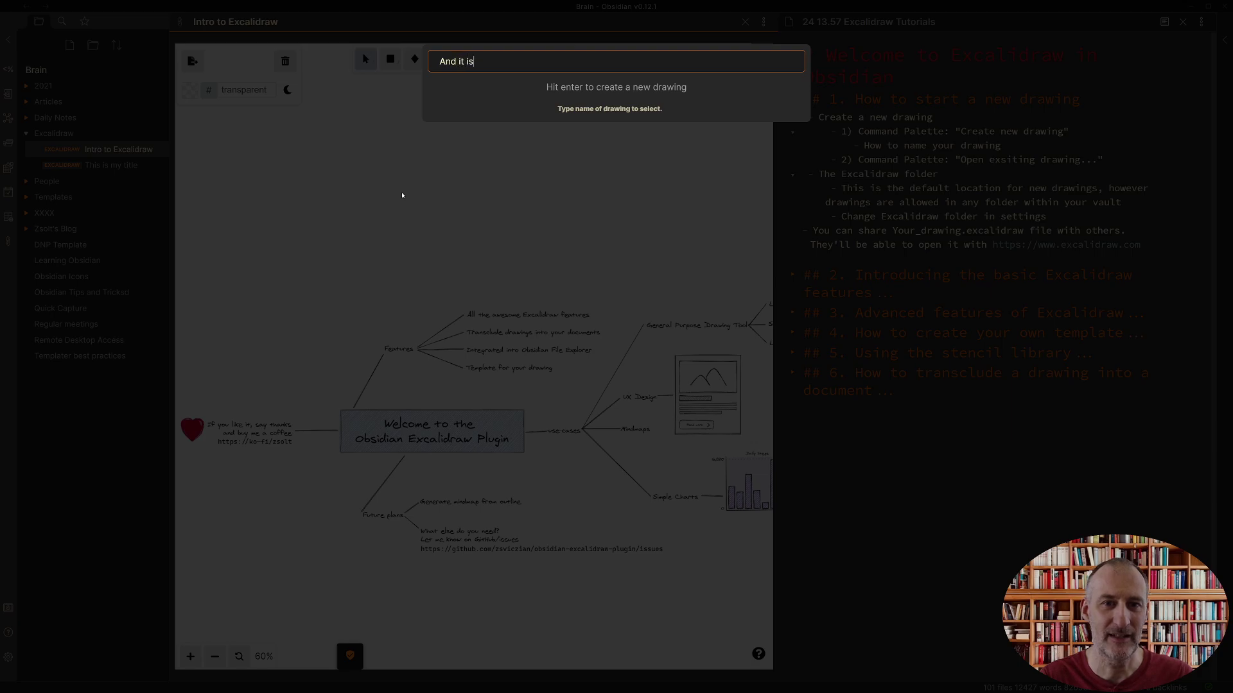
type(" not here")
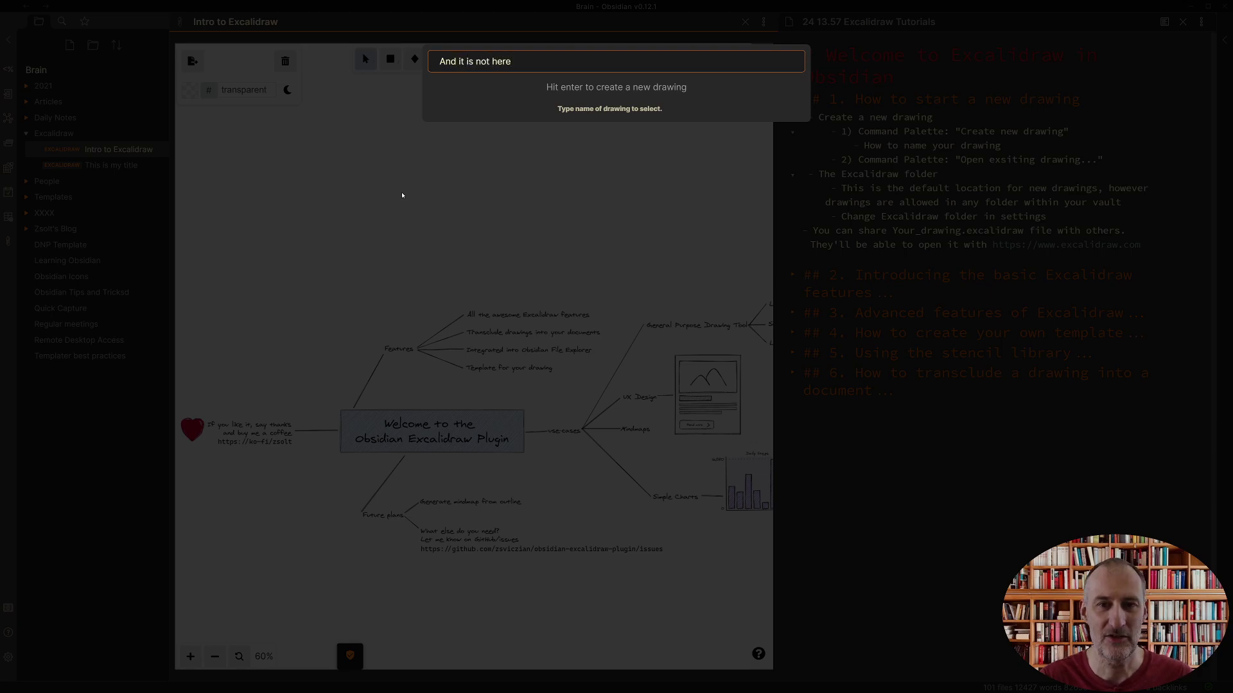
key("Return")
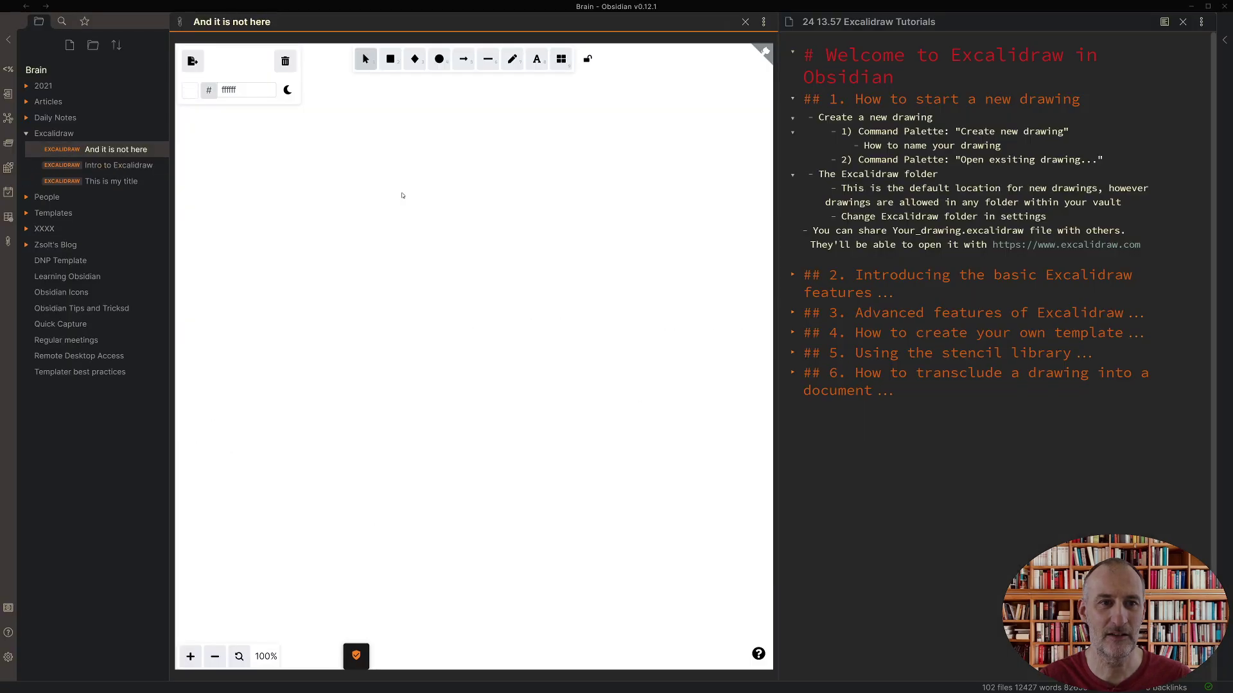
left_click_drag(270, 22, 195, 20)
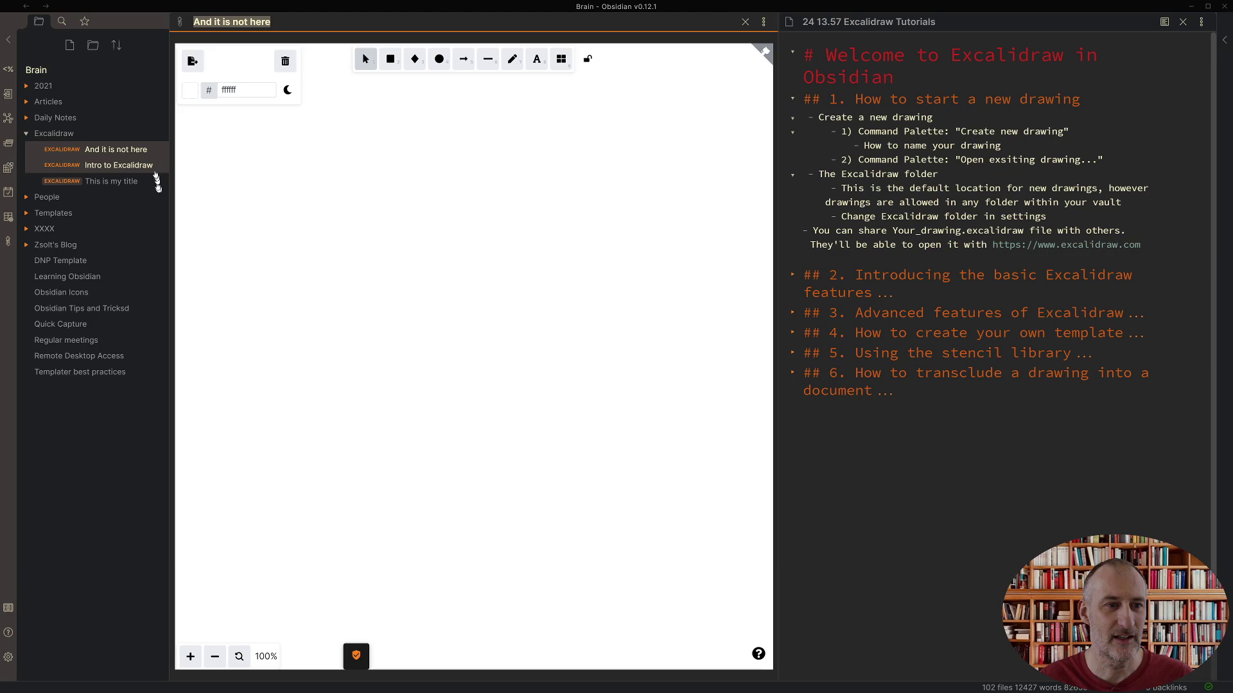
right_click(129, 167)
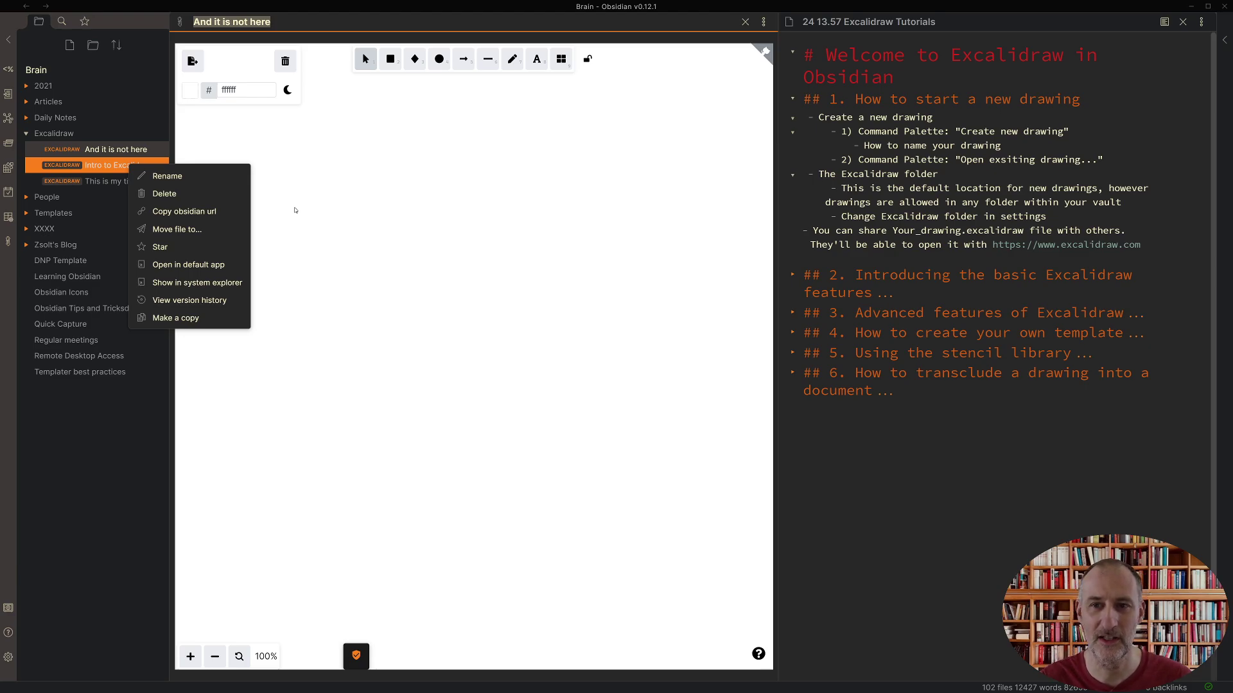
left_click(388, 218)
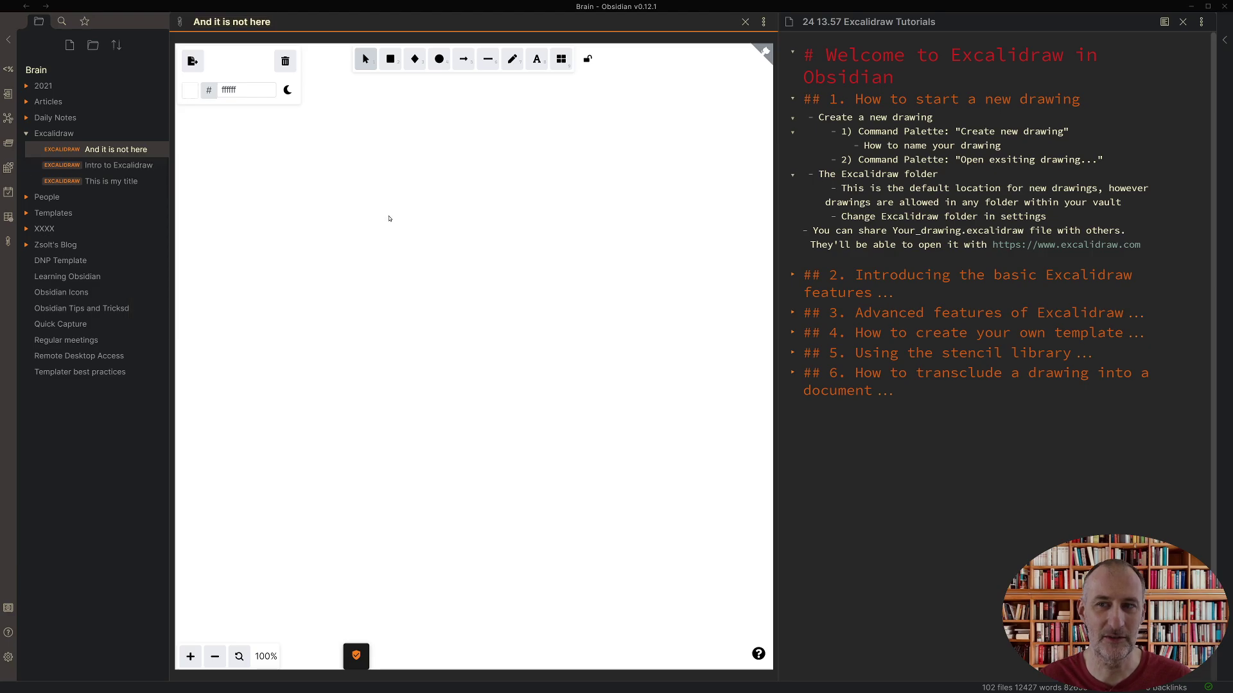